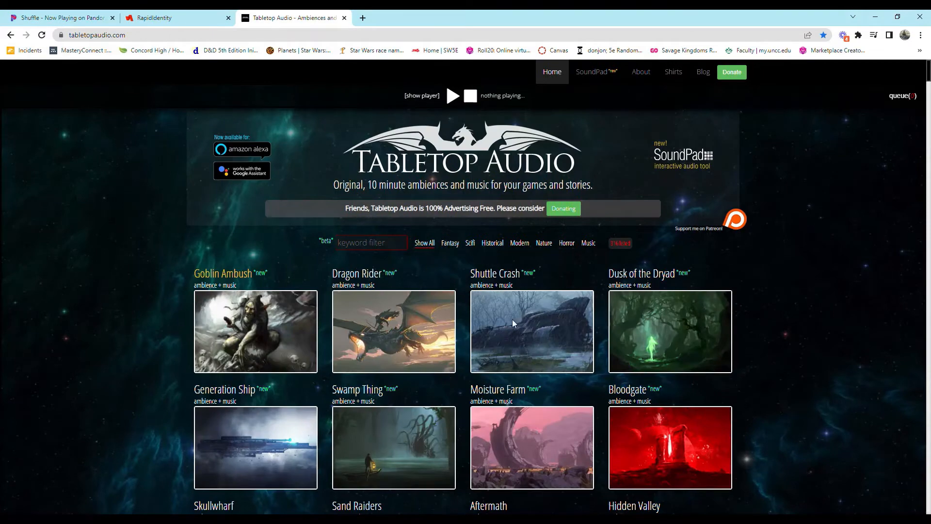
# - Browse the Tabletop Audio catalogue for a suitable soundtrack and play the Summoning ambience
pyautogui.scroll(-3, 767, 370)
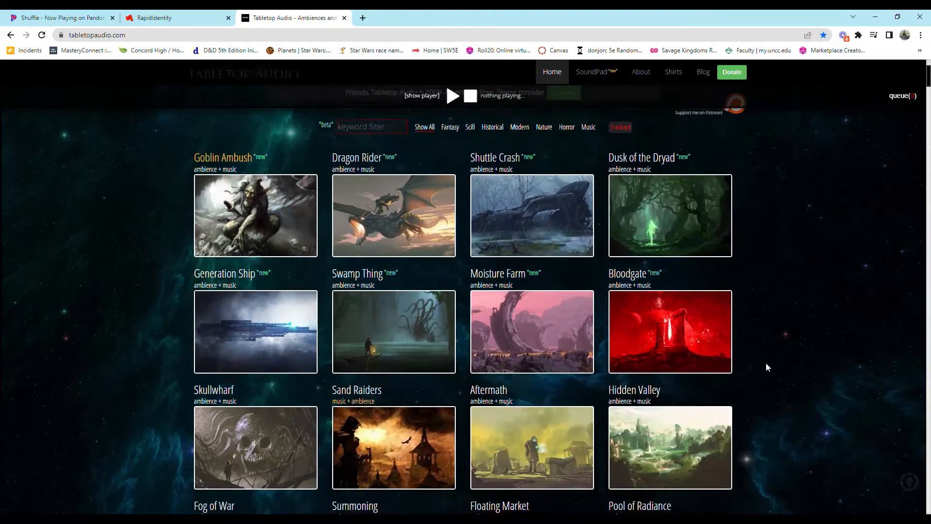
pyautogui.scroll(-2, 766, 367)
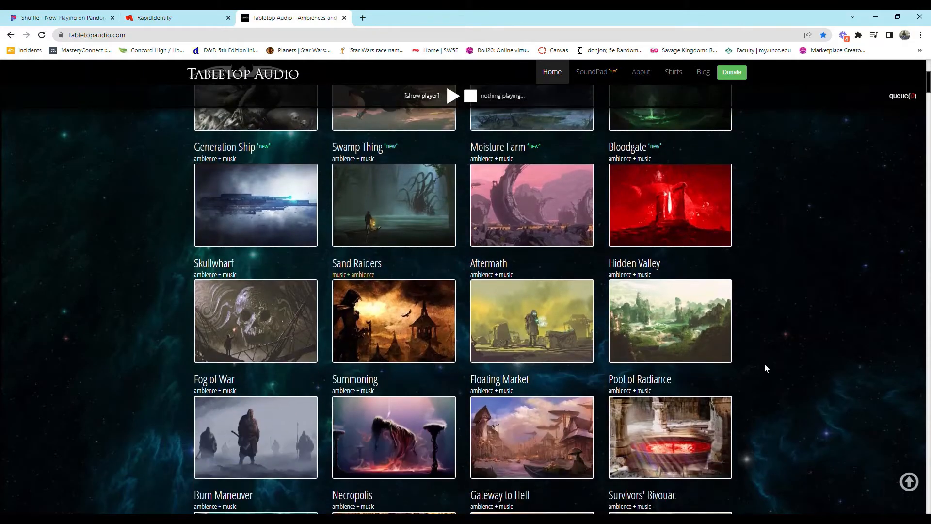
pyautogui.scroll(-2, 686, 353)
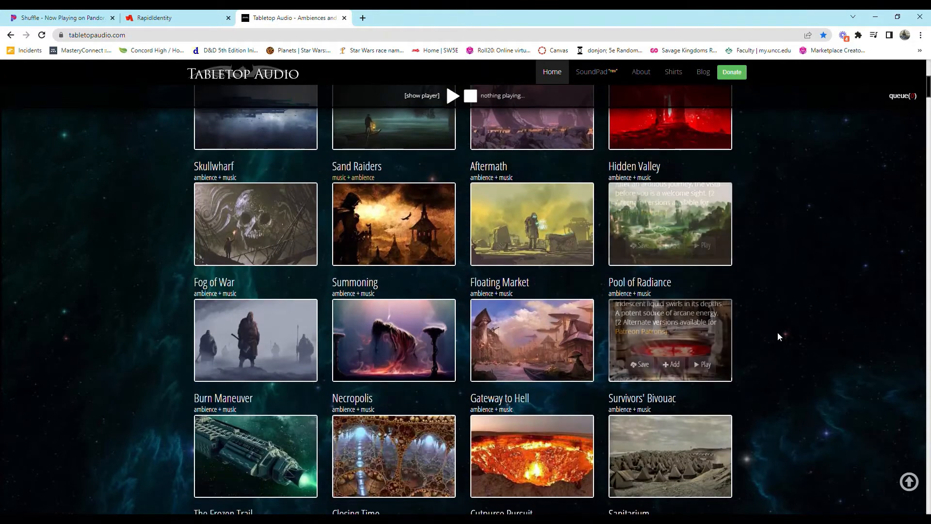
pyautogui.scroll(-1, 778, 331)
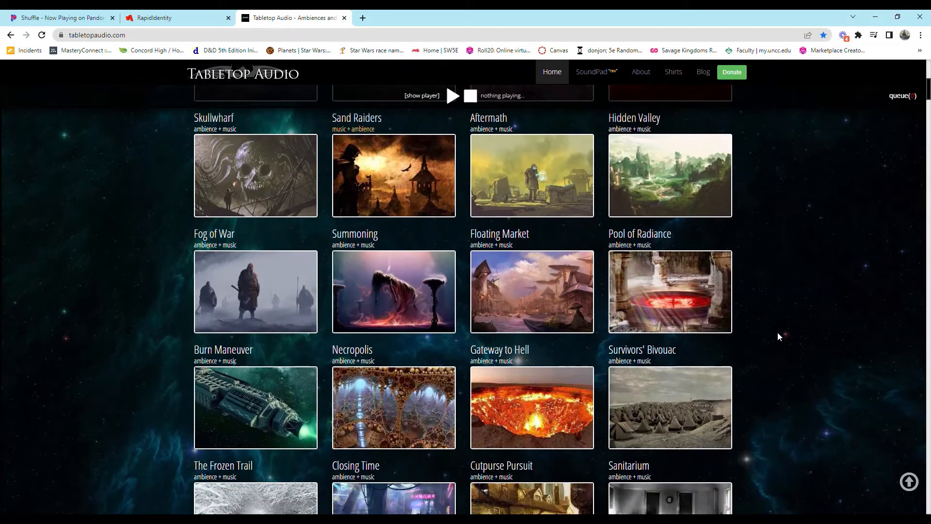
pyautogui.moveTo(368, 295)
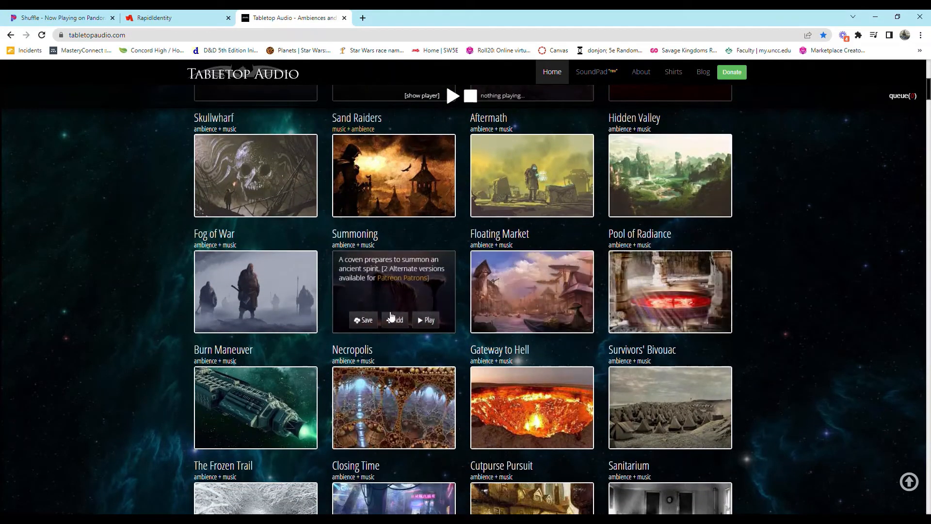
pyautogui.click(427, 320)
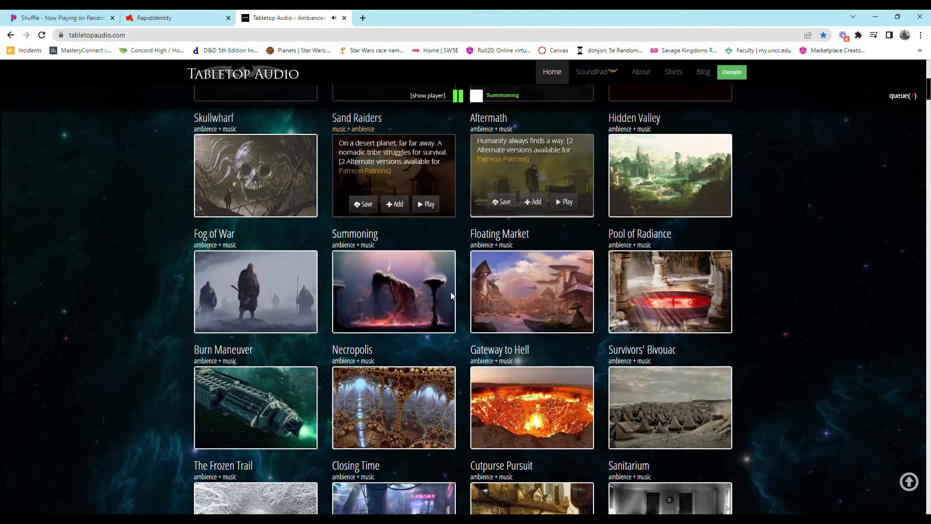
# - Show the full audio player and pause the Summoning track
pyautogui.click(433, 94)
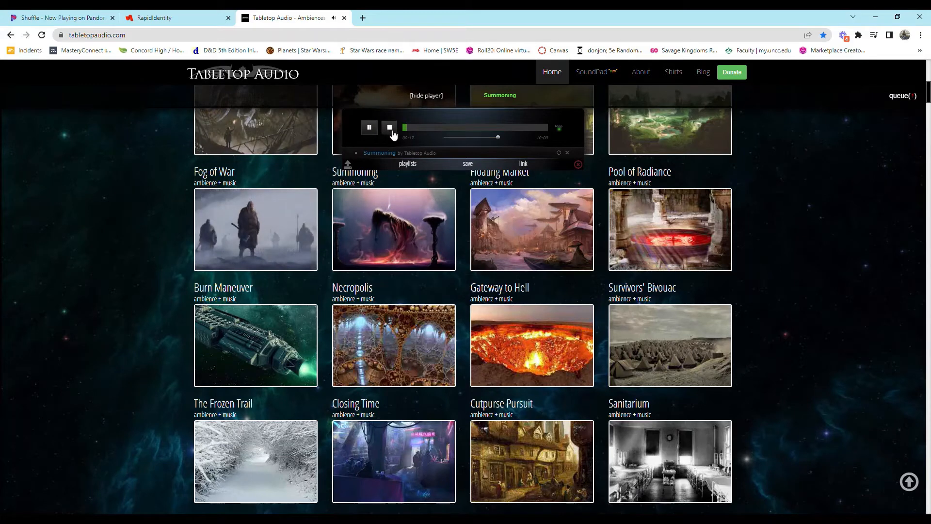
pyautogui.click(377, 128)
pyautogui.click(374, 258)
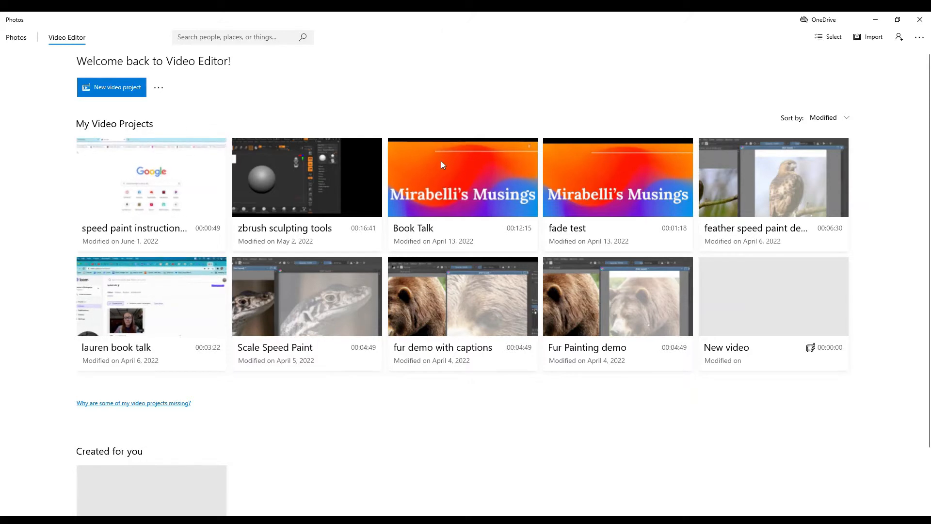
# - Create a new video project in the Photos Video Editor, naming it with the creator's surname followed by "speedpaint"
pyautogui.click(119, 89)
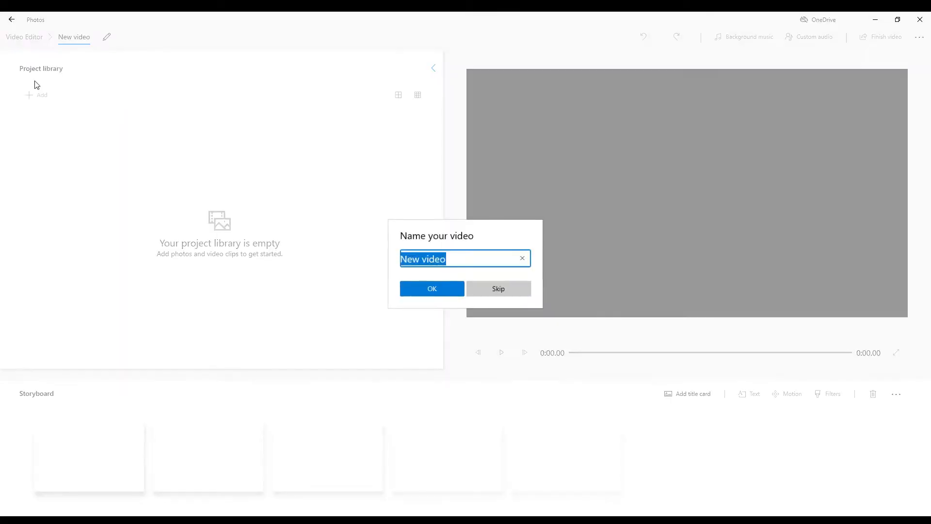
pyautogui.press('BackSpace')
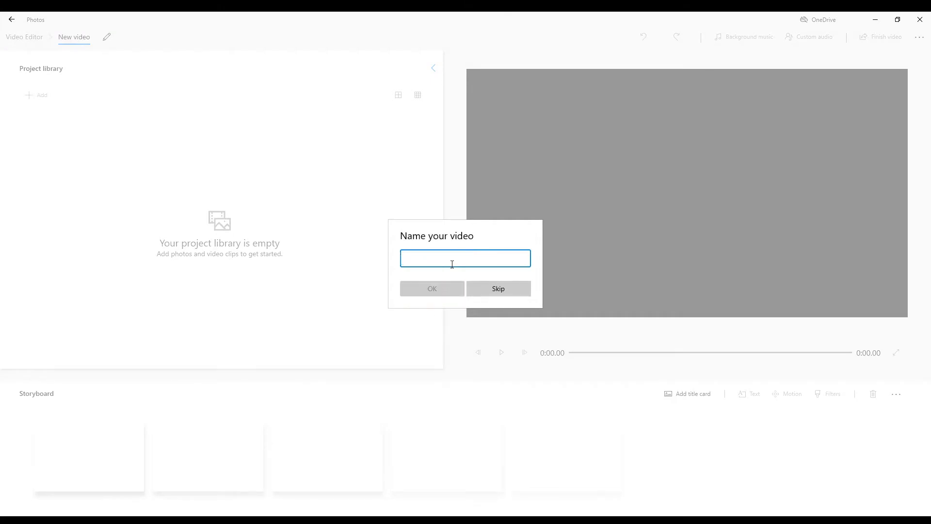
pyautogui.write('mirab')
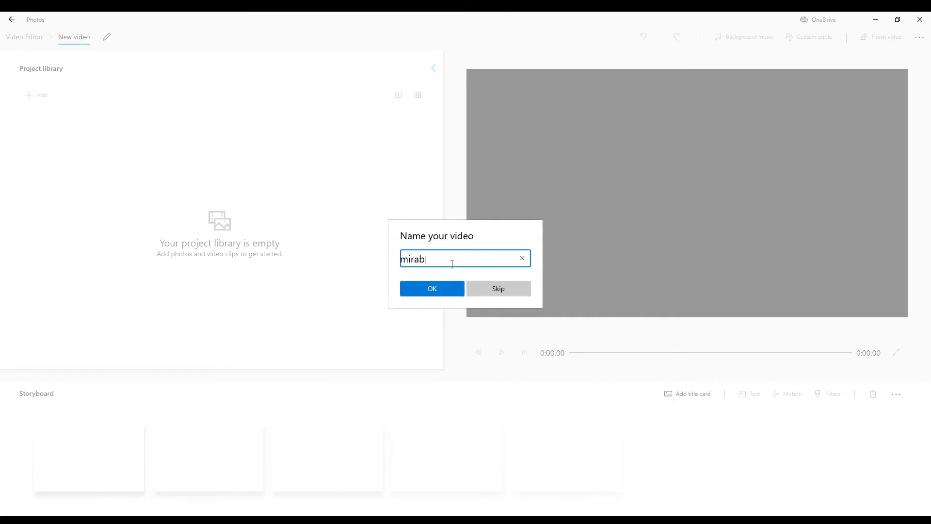
pyautogui.write('elli speedpaint')
pyautogui.click(435, 284)
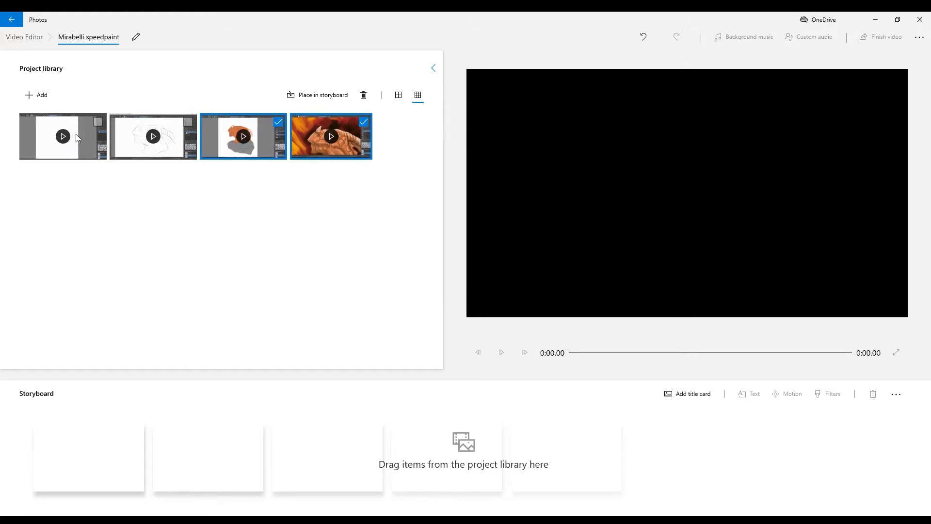
# - Arrange the four library clips in the storyboard in painting order: blank canvas, line sketch, flat colours, finished dragon
pyautogui.moveTo(75, 136); pyautogui.dragTo(114, 464)
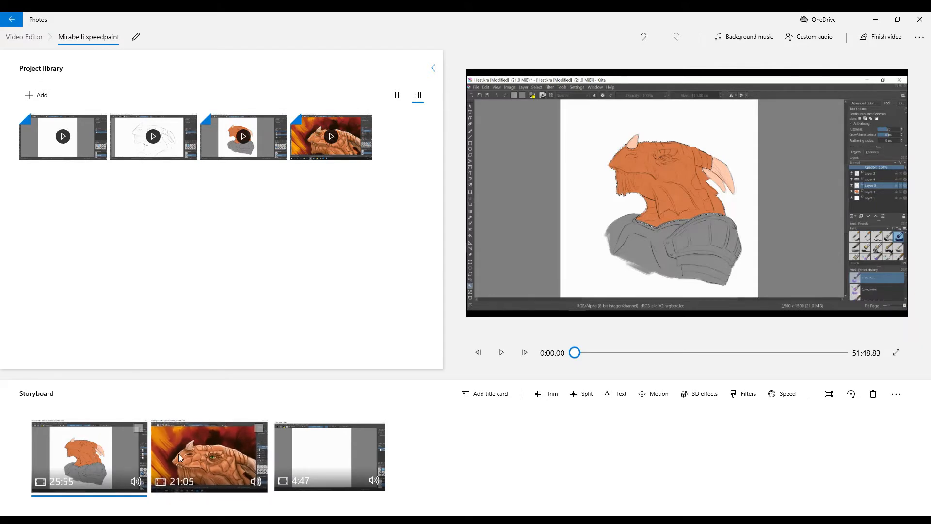
pyautogui.moveTo(315, 457); pyautogui.dragTo(87, 451)
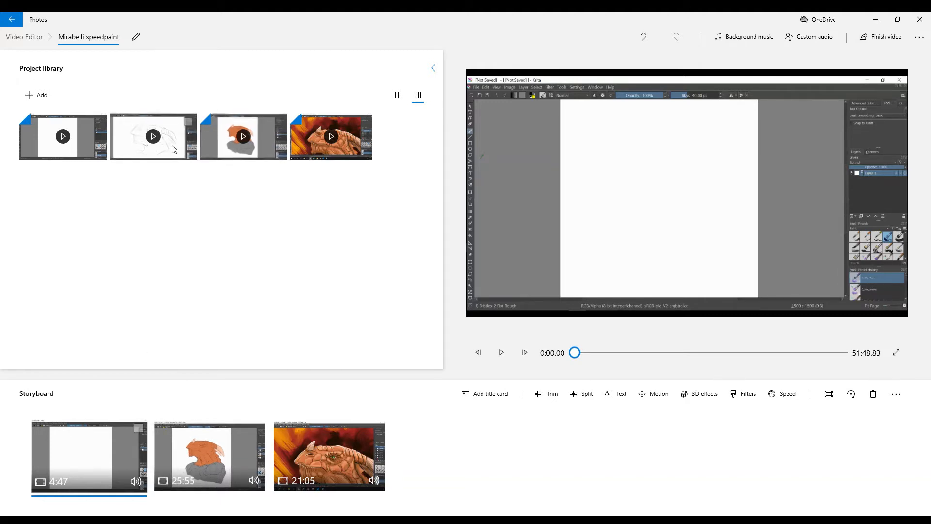
pyautogui.moveTo(171, 145)
pyautogui.mouseDown()
pyautogui.moveTo(156, 405)
pyautogui.moveTo(194, 464)
pyautogui.moveTo(207, 467)
pyautogui.mouseUp()
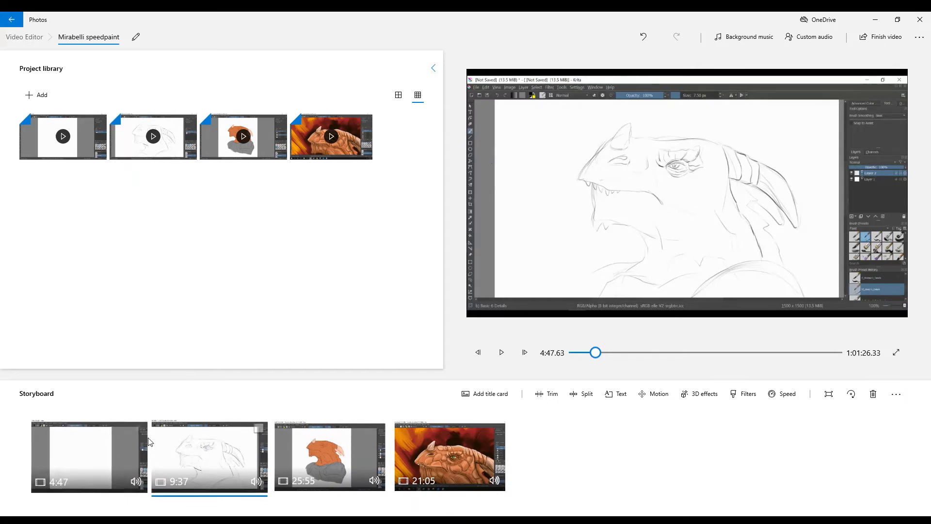
# - Add a title card and move it to the start of the storyboard, before the blank-canvas clip
pyautogui.click(496, 394)
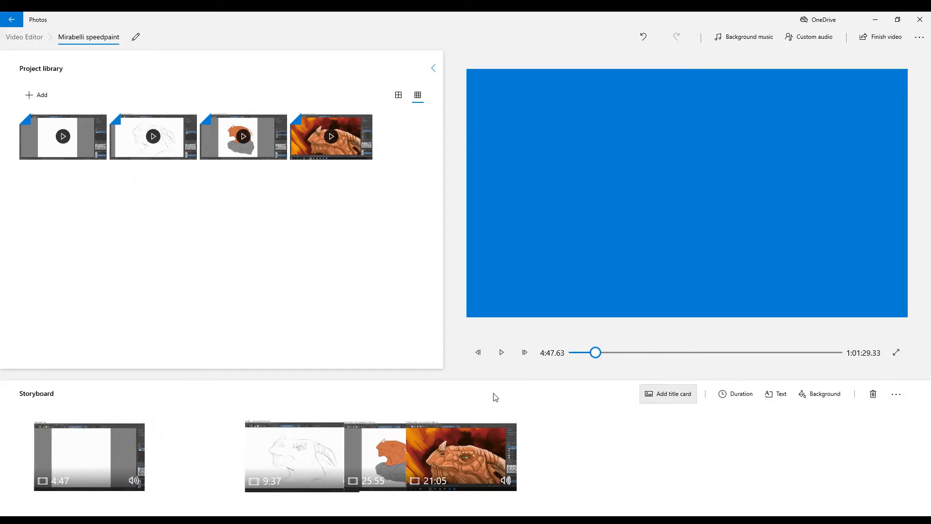
pyautogui.moveTo(256, 459); pyautogui.dragTo(102, 467)
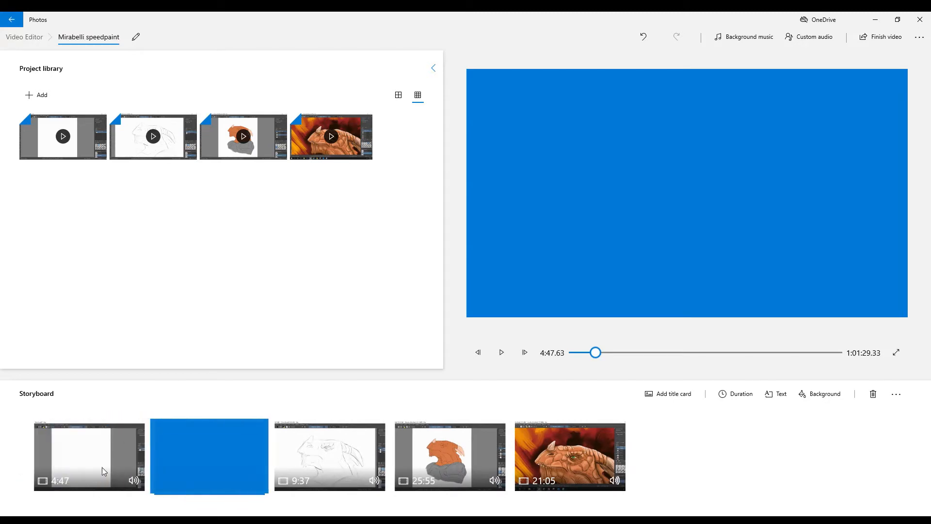
pyautogui.moveTo(205, 462); pyautogui.dragTo(58, 461)
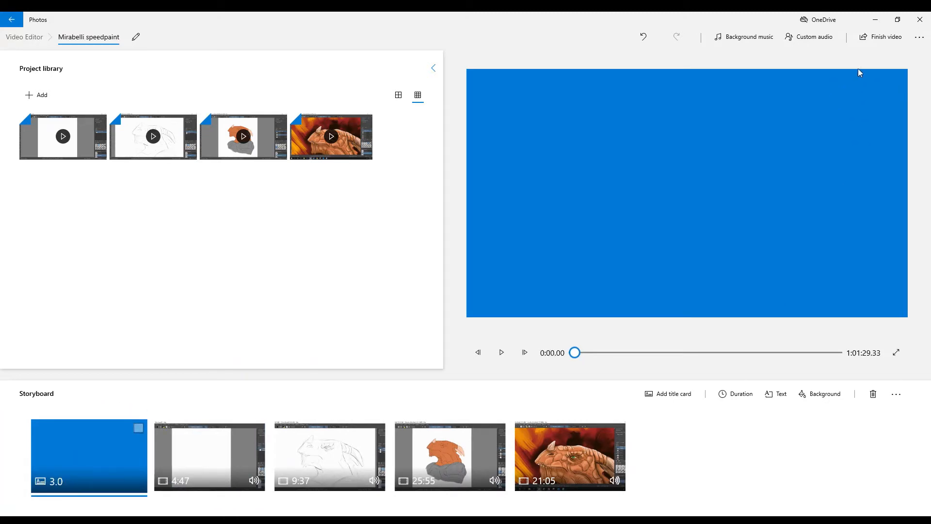
# - Open the title card's text for editing and clear its default wording
pyautogui.click(776, 393)
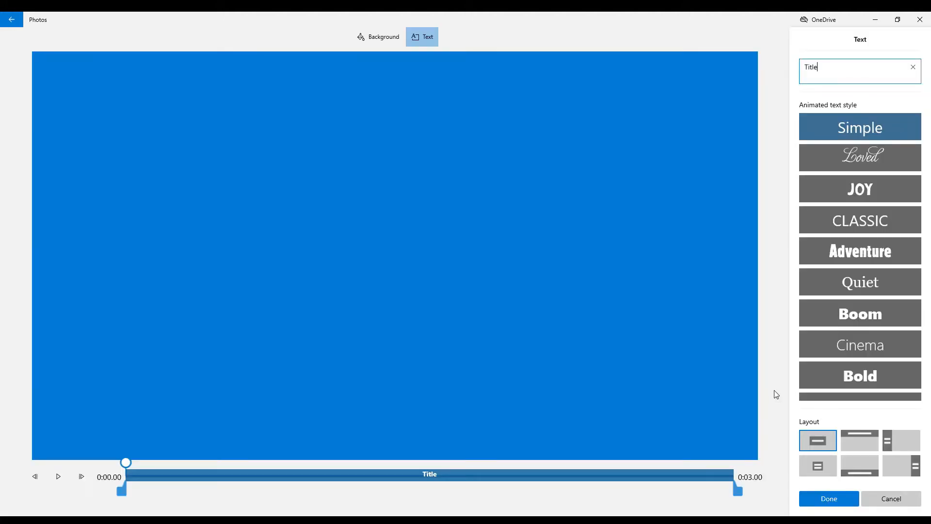
pyautogui.doubleClick(807, 70)
pyautogui.press('BackSpace')
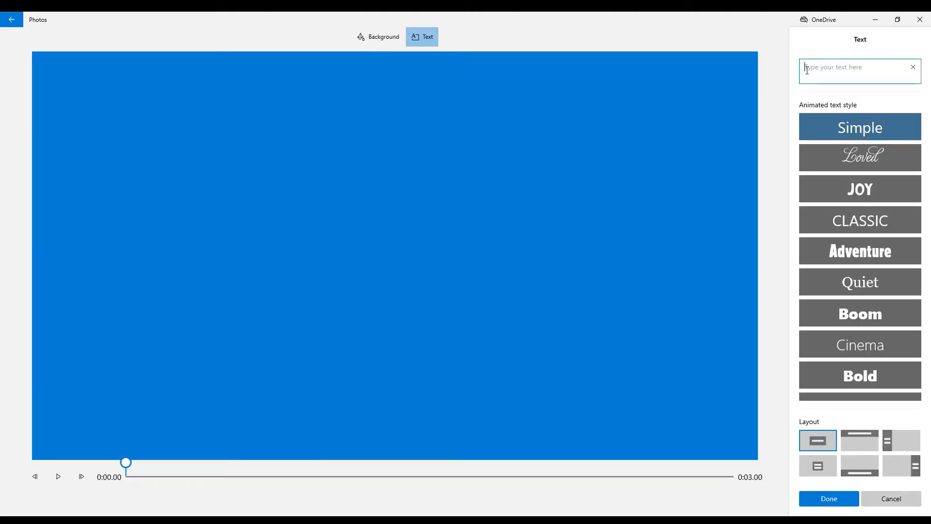
pyautogui.write('Hes')
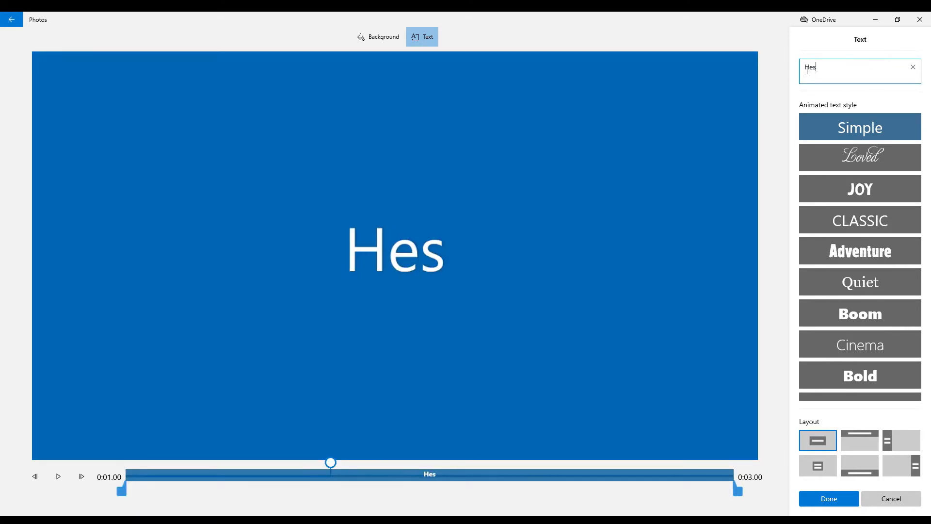
pyautogui.press('BackSpace')
pyautogui.press('BackSpace')
pyautogui.press('BackSpace')
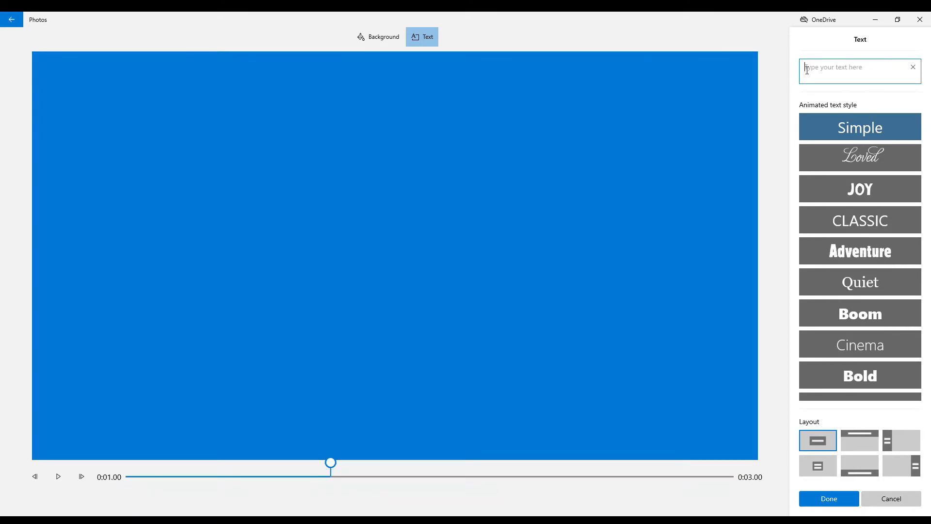
# - Set the title card's text to "Dragonborn speedpaint" in the Adventure style and apply it
pyautogui.write('Dragon')
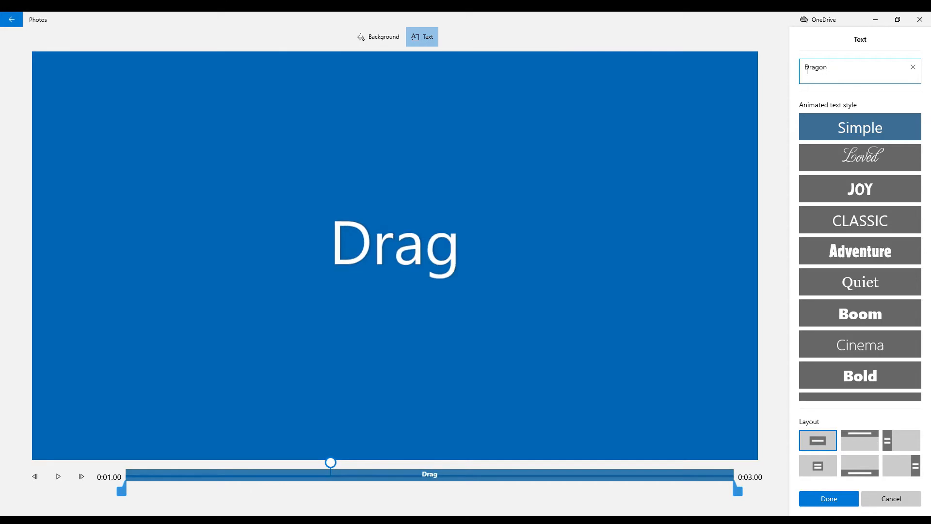
pyautogui.write('born')
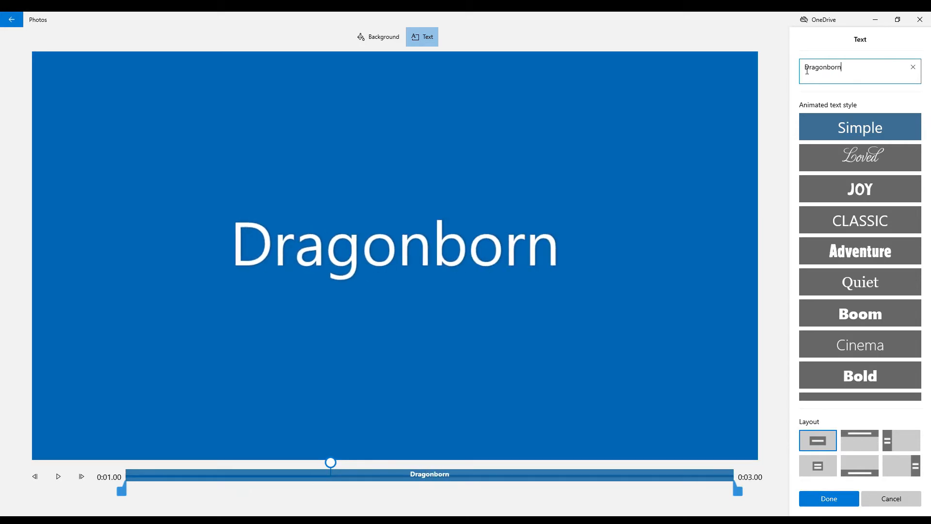
pyautogui.write(' speedpaint')
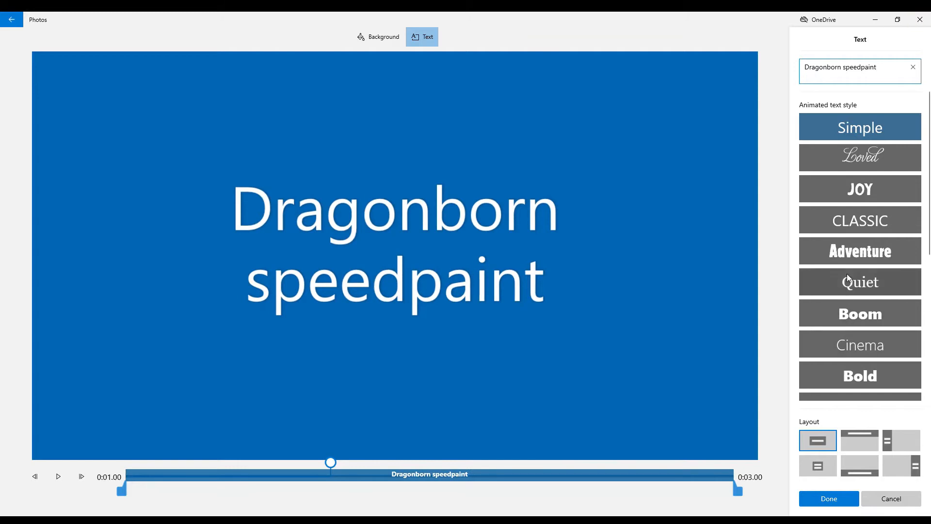
pyautogui.click(848, 257)
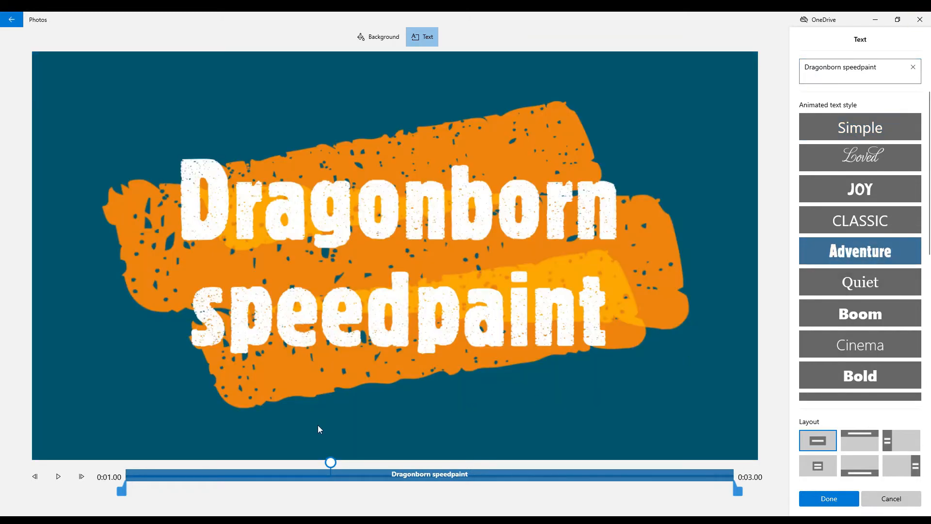
pyautogui.click(809, 498)
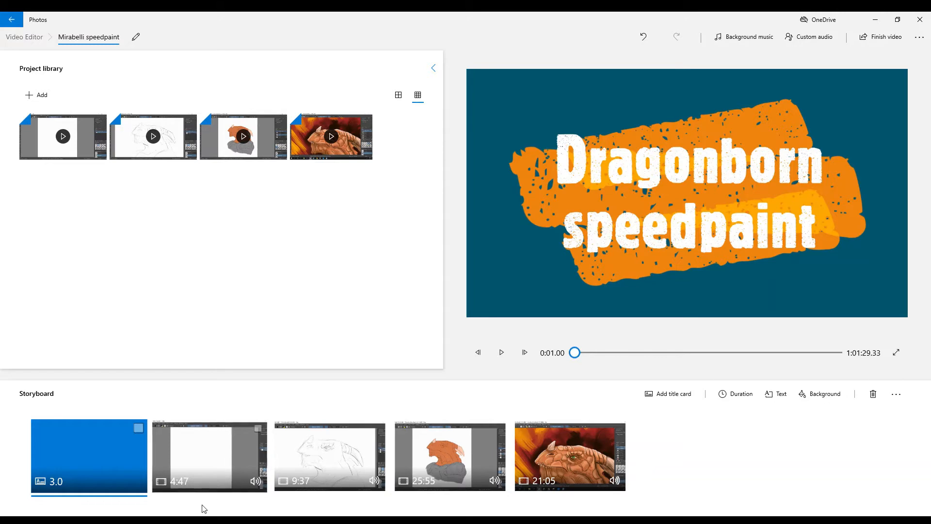
# - Set the clip speed of the blank-canvas clip, directly after the title card, to 16x
pyautogui.click(223, 459)
pyautogui.click(314, 453)
pyautogui.click(224, 456)
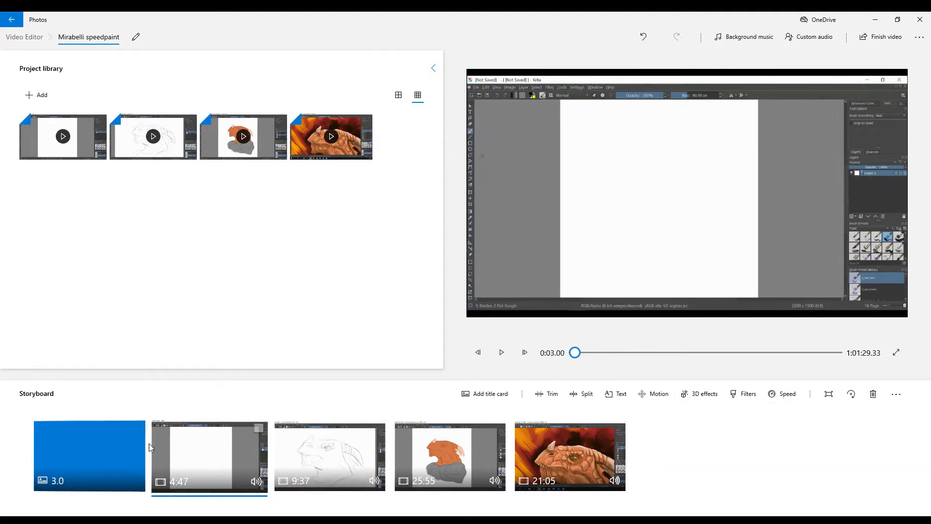
pyautogui.click(850, 395)
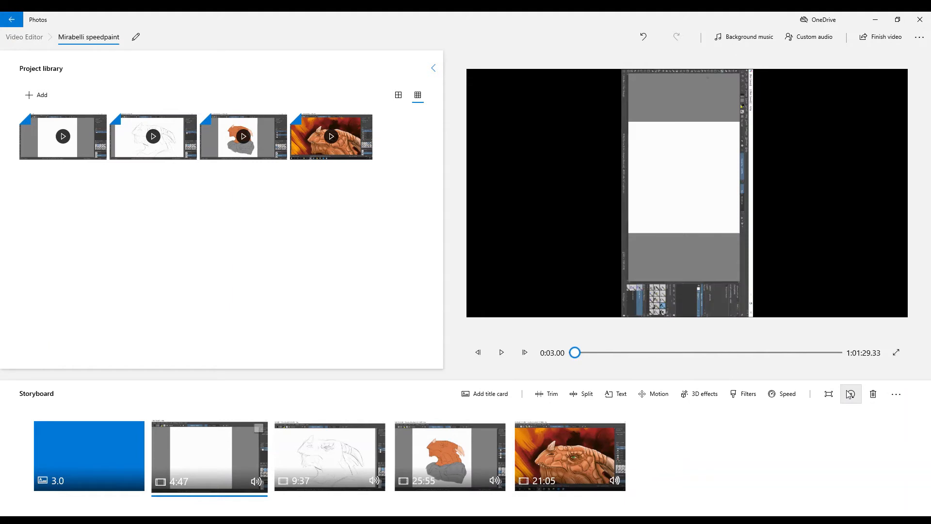
pyautogui.hotkey('ctrl', 'z')
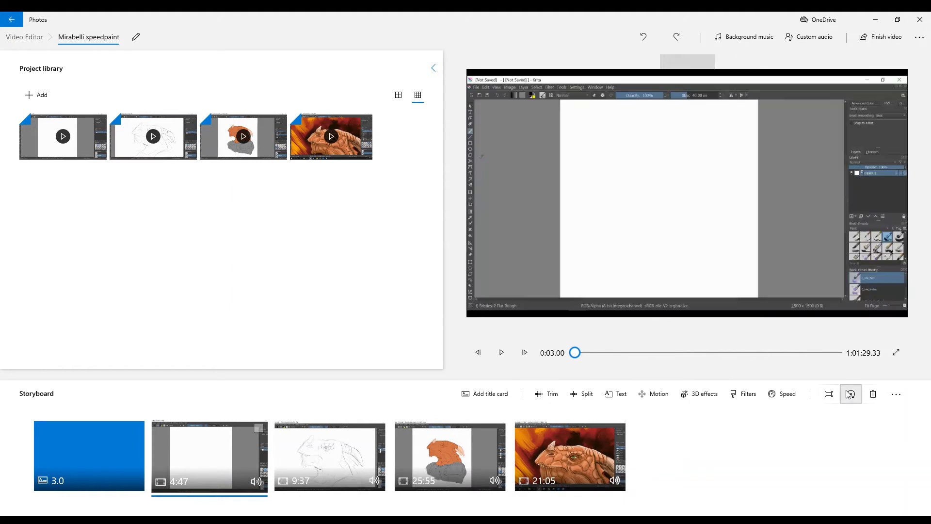
pyautogui.click(795, 398)
pyautogui.moveTo(782, 360); pyautogui.dragTo(830, 370)
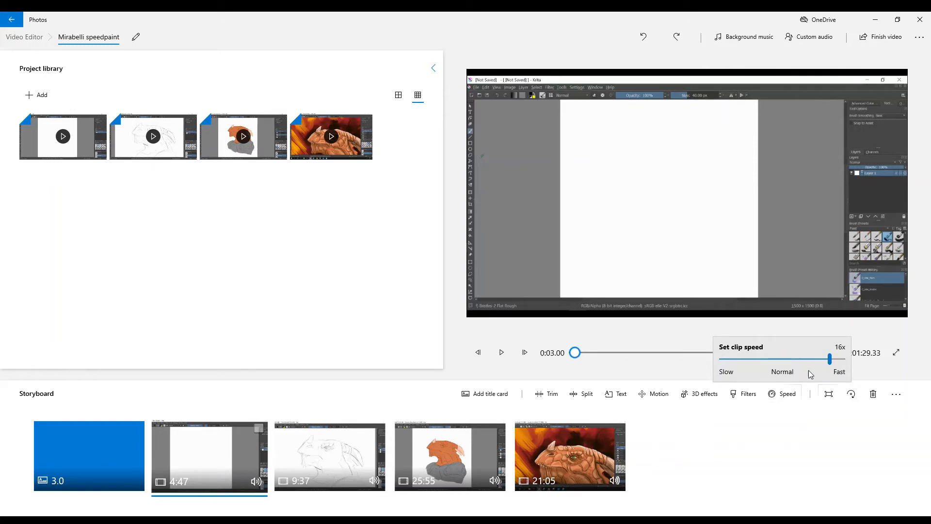
pyautogui.click(681, 463)
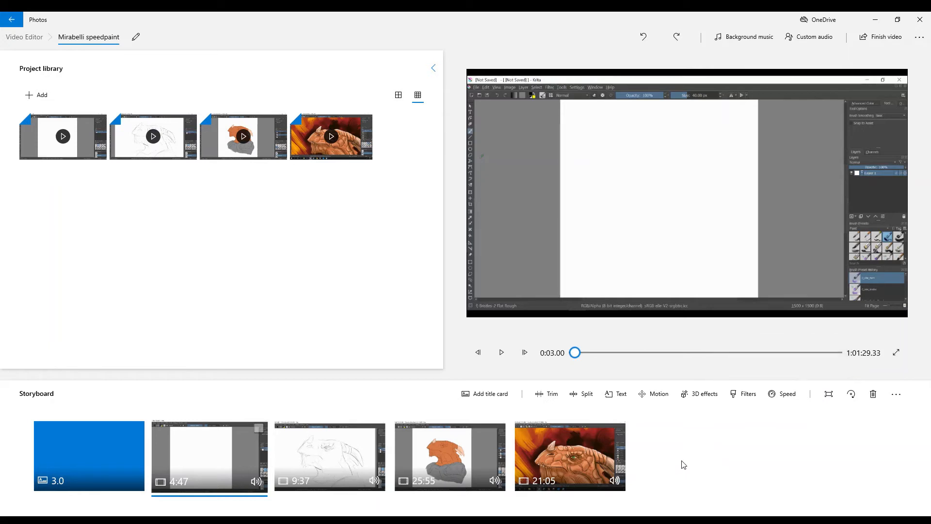
# - Set the clip speed of the line-sketch clip to 16x
pyautogui.click(361, 461)
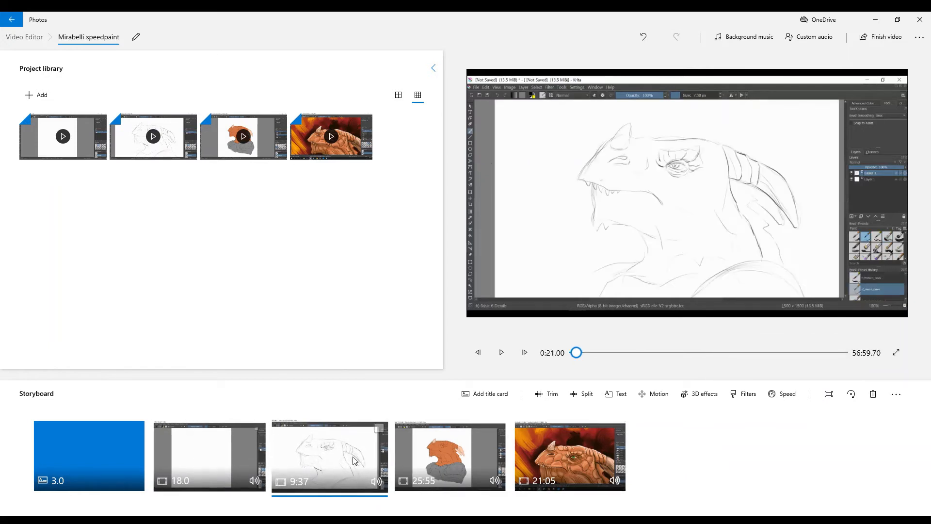
pyautogui.click(800, 396)
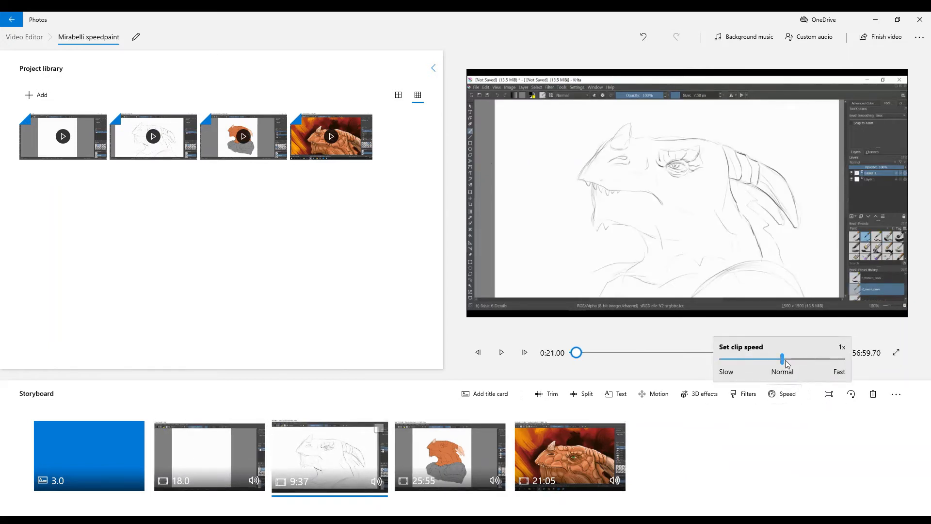
pyautogui.moveTo(782, 359); pyautogui.dragTo(830, 369)
pyautogui.click(752, 492)
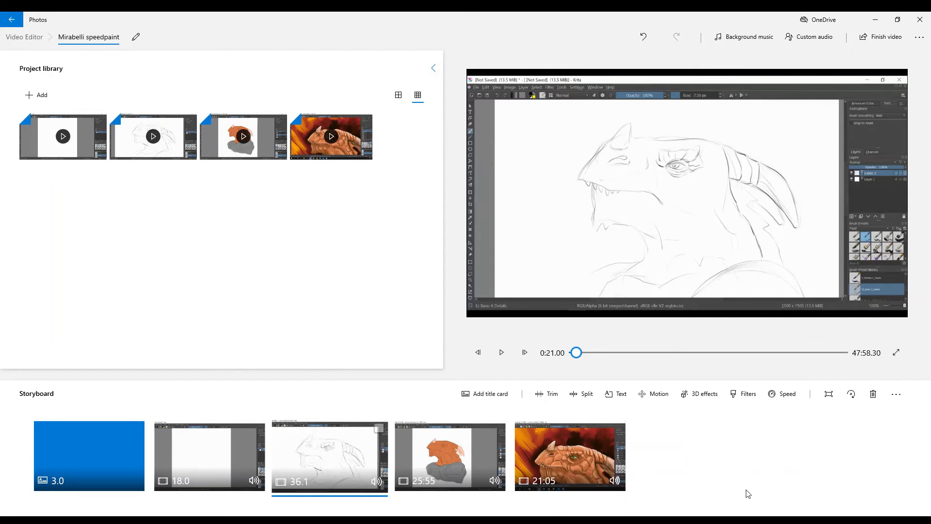
# - Set the clip speed of the flat-colour clip with the orange head and grey armour to 16x
pyautogui.click(444, 456)
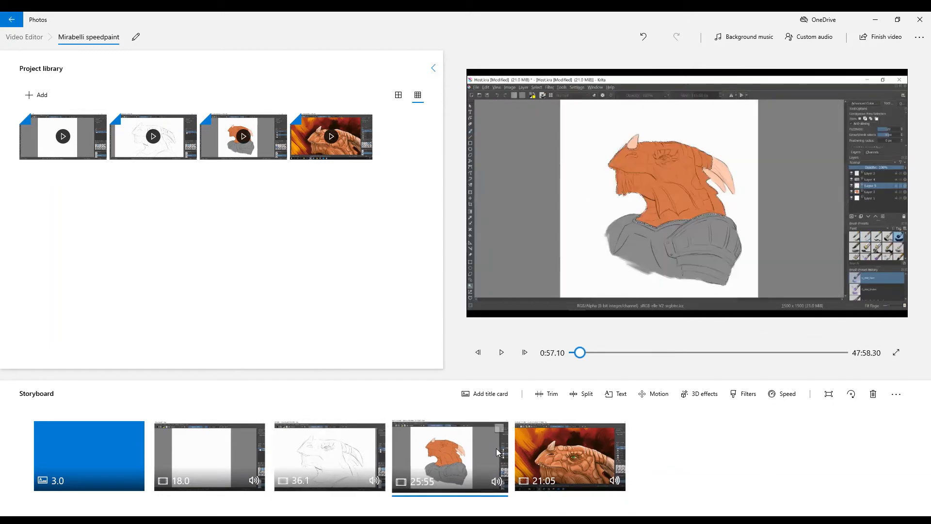
pyautogui.click(775, 399)
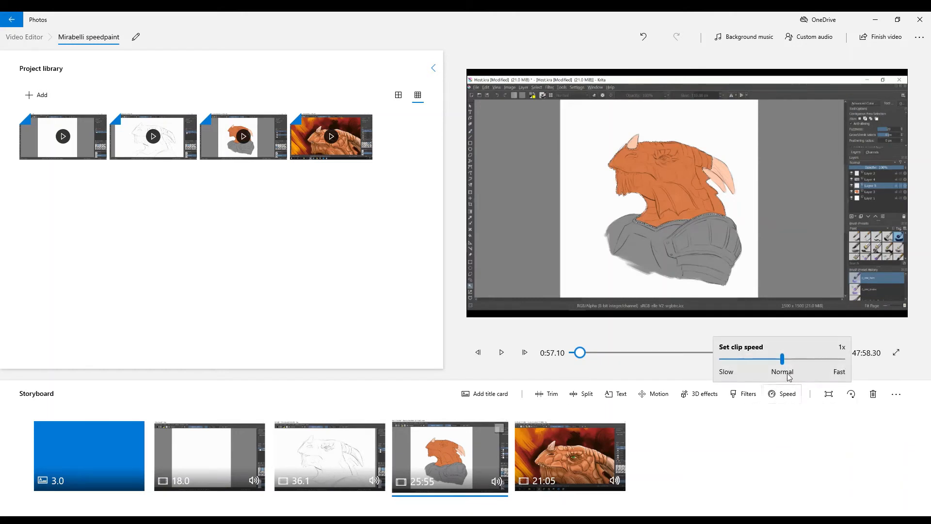
pyautogui.moveTo(786, 374); pyautogui.dragTo(827, 373)
pyautogui.click(785, 445)
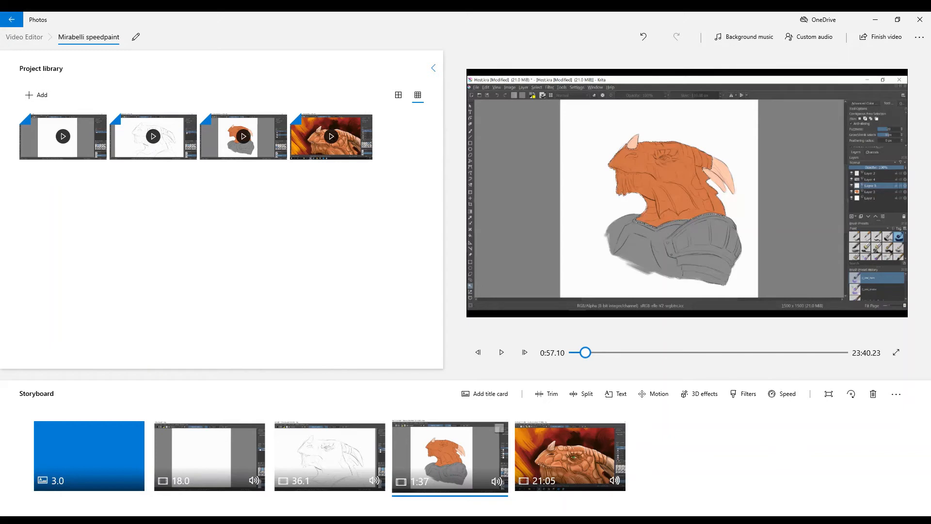
# - Set the clip speed of the final painted clip with the red and orange background to 16x
pyautogui.click(552, 450)
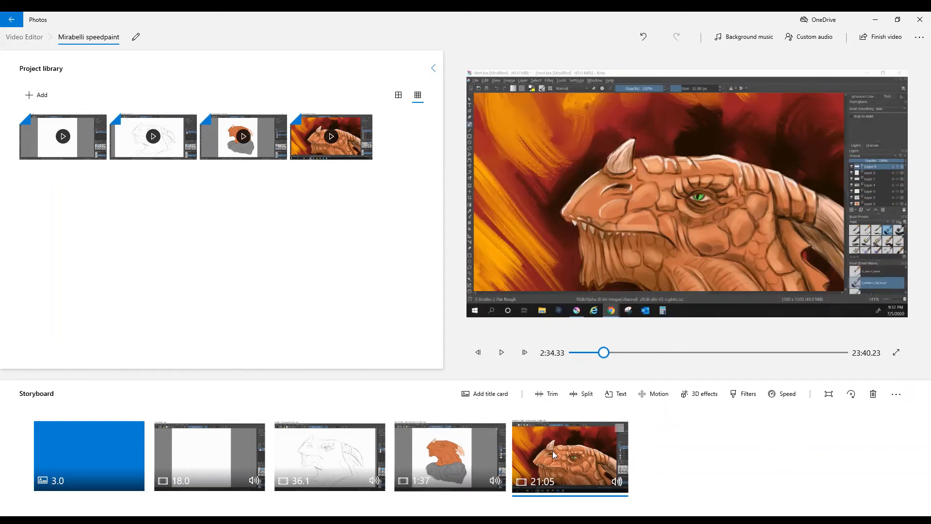
pyautogui.click(782, 397)
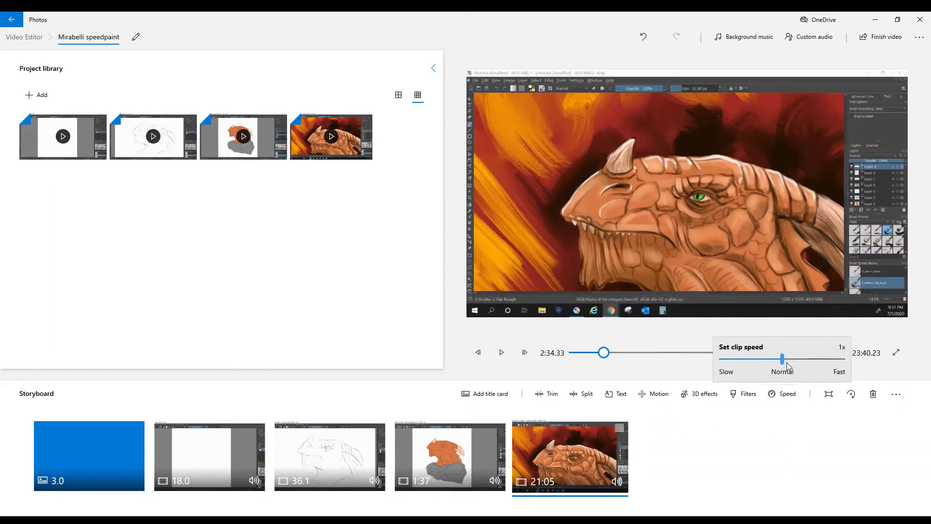
pyautogui.moveTo(783, 361); pyautogui.dragTo(832, 365)
pyautogui.click(701, 458)
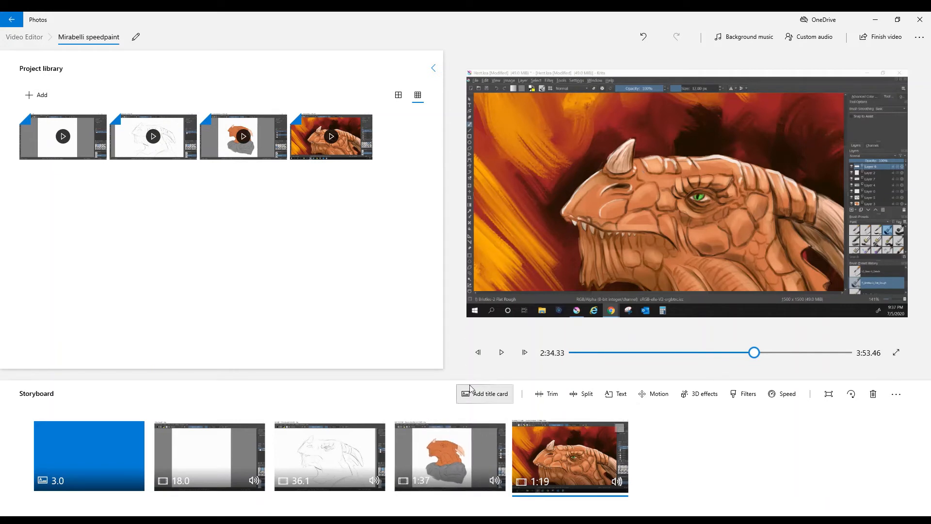
# - Add 305_Hidden_Valley - Copy (5).mp3 as custom audio and replace it with 303_Summoning - Copy.mp3
pyautogui.click(802, 42)
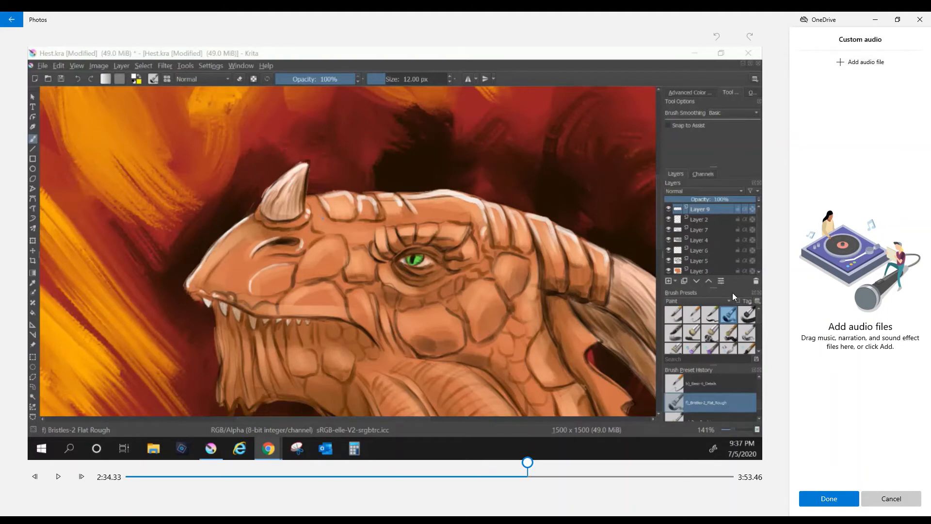
pyautogui.click(859, 68)
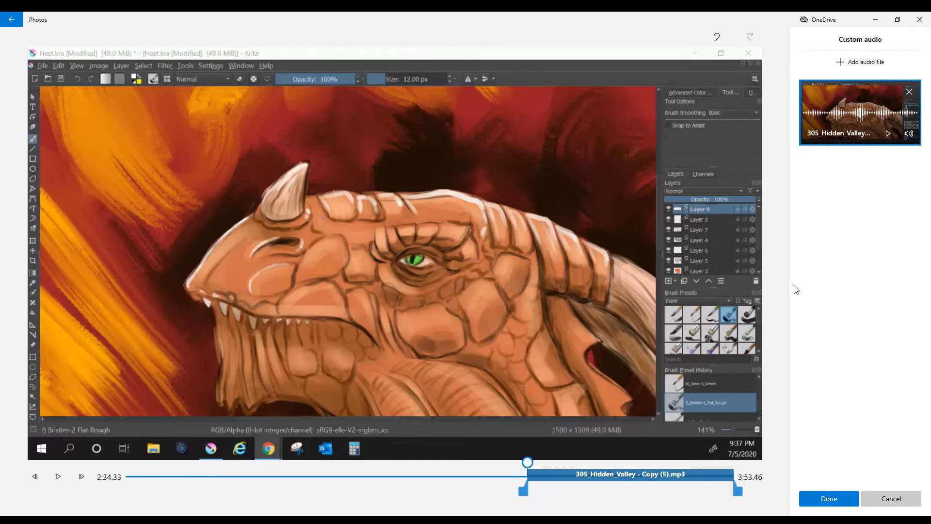
pyautogui.click(910, 92)
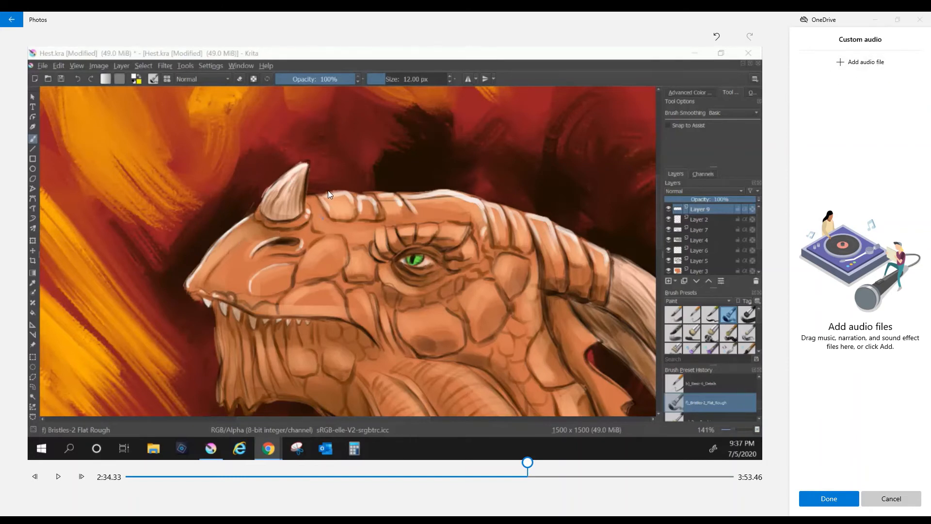
pyautogui.hotkey('ctrl', 'z')
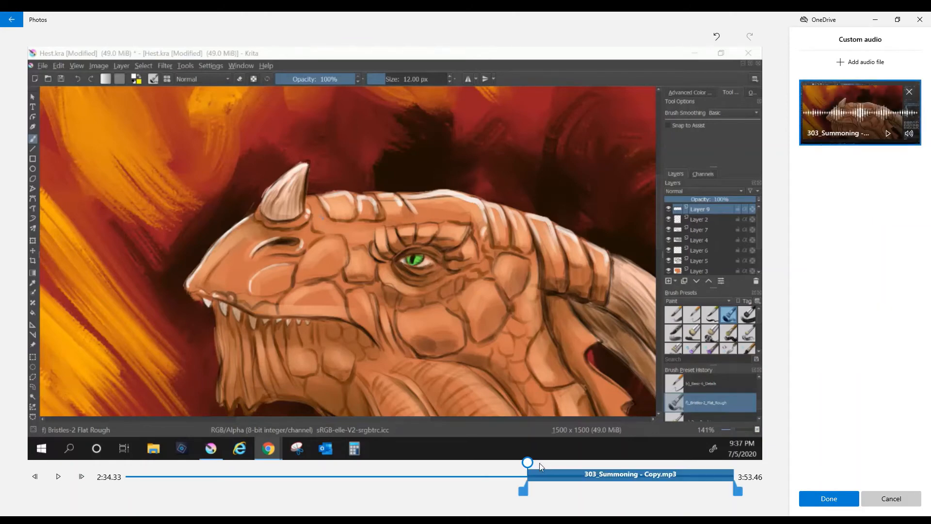
# - Move the playhead to the video's start, replace the Summoning audio with 305_Hidden_Valley - Copy (6).mp3 and apply it
pyautogui.moveTo(527, 461); pyautogui.dragTo(125, 463)
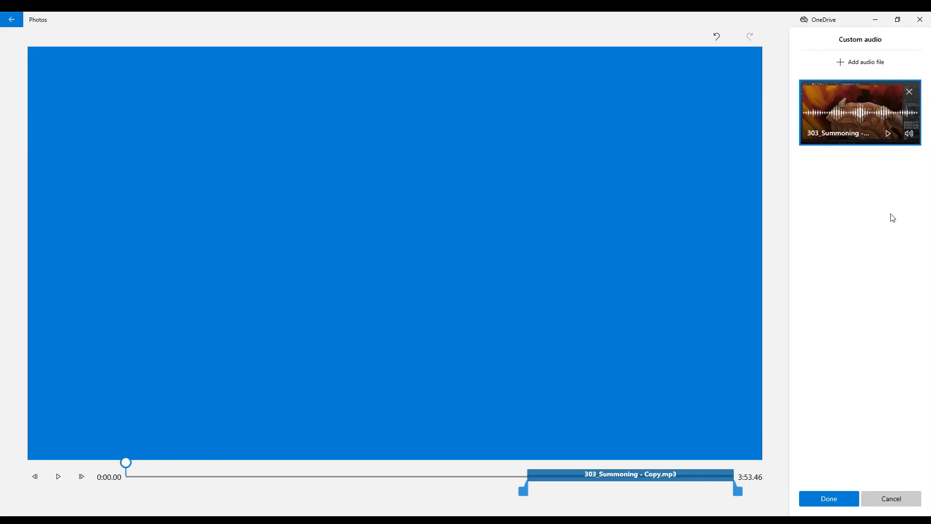
pyautogui.click(908, 92)
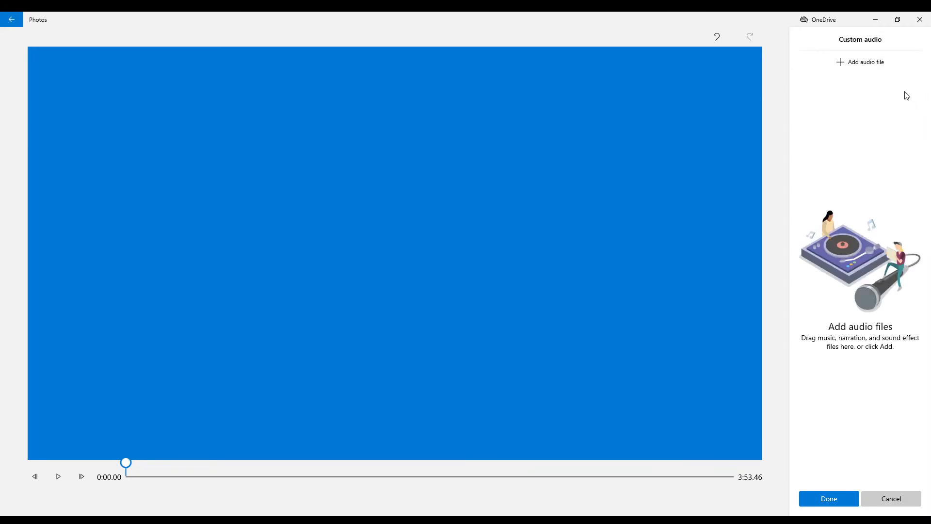
pyautogui.click(878, 66)
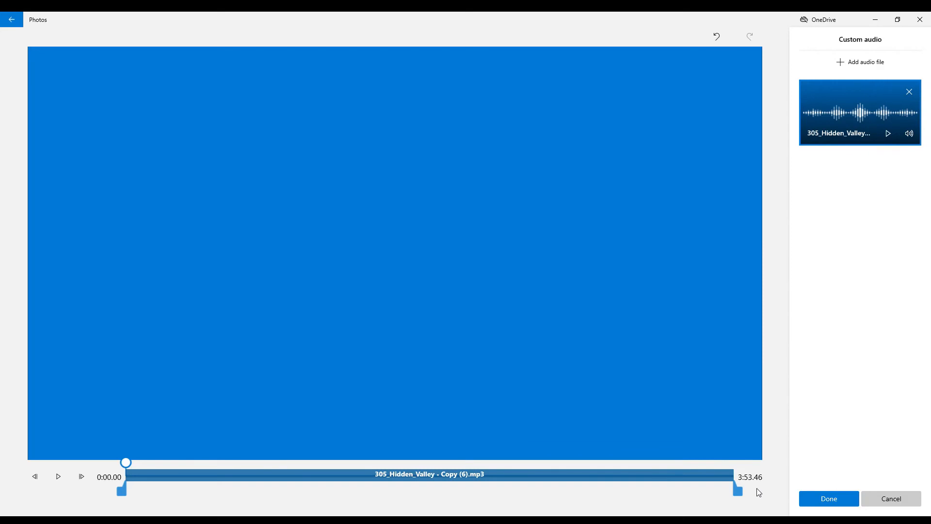
pyautogui.click(839, 501)
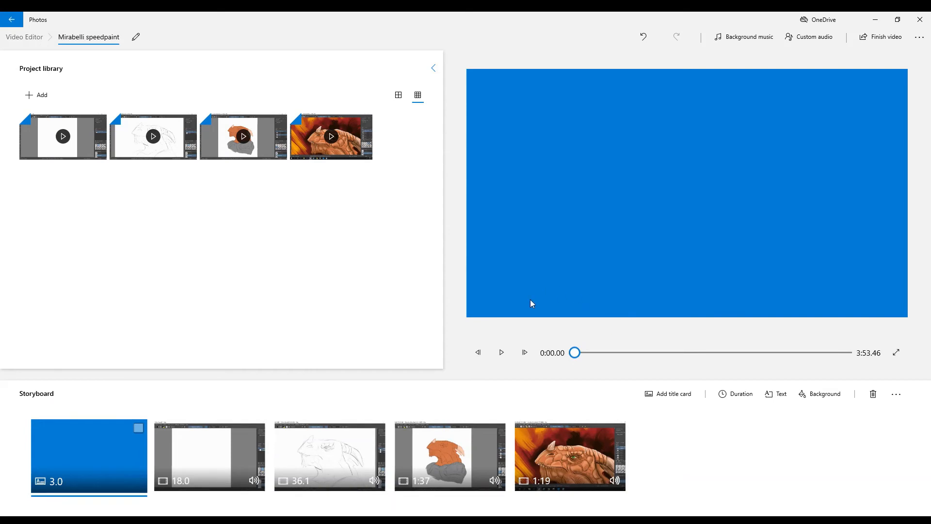
# - Preview the opening of the video with its music and check the custom audio track's span along the timeline
pyautogui.click(499, 359)
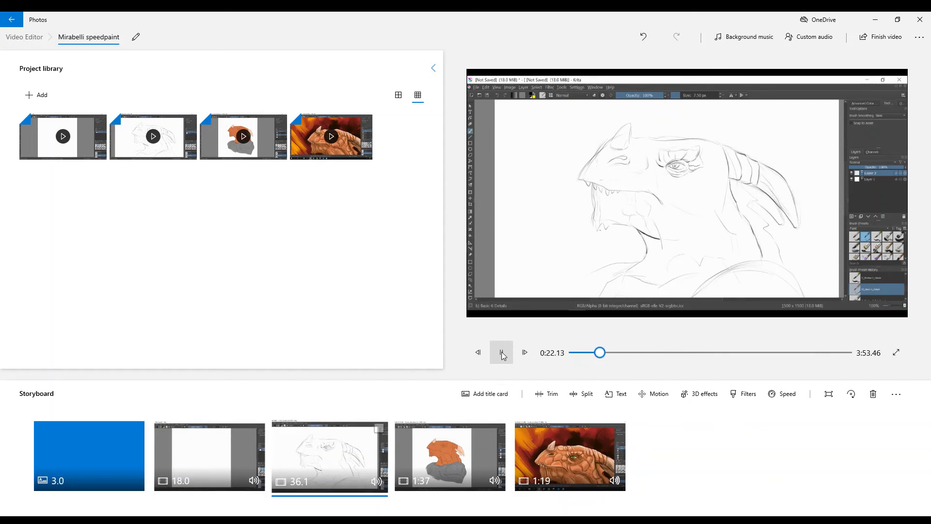
pyautogui.click(502, 354)
pyautogui.click(816, 36)
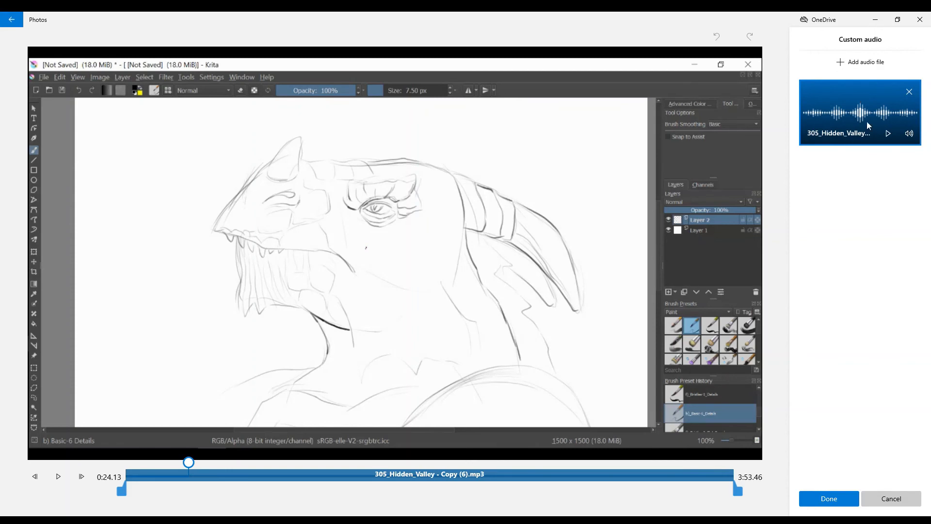
pyautogui.click(737, 495)
pyautogui.click(838, 499)
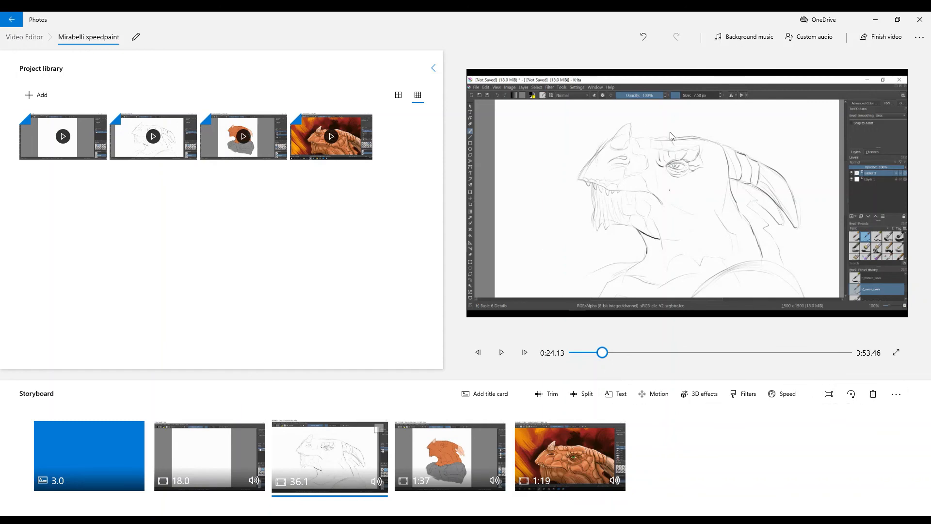
# - Start exporting the finished video at High 1080p (recommended) quality
pyautogui.click(871, 40)
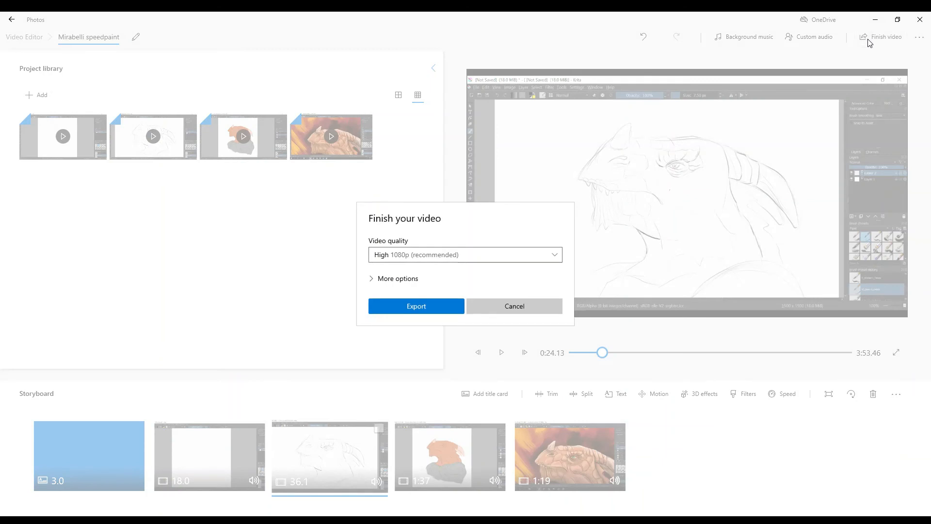
pyautogui.click(405, 307)
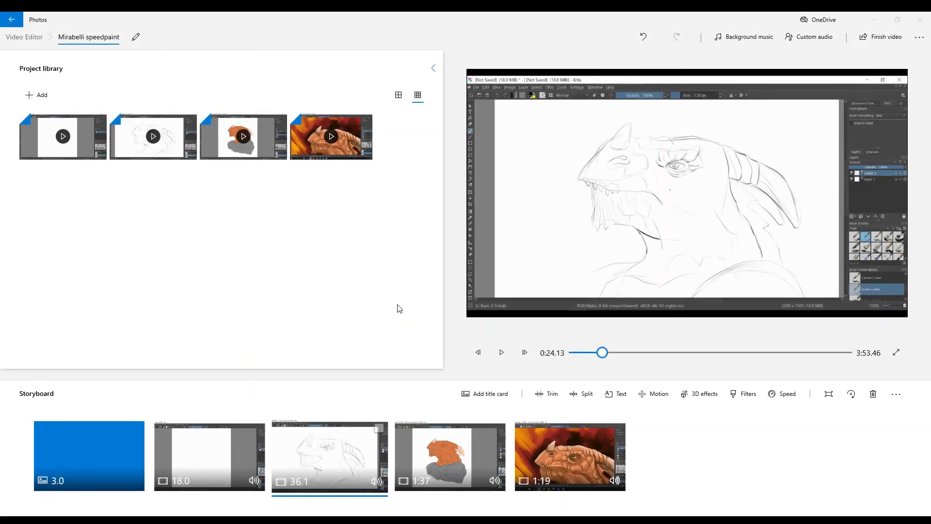